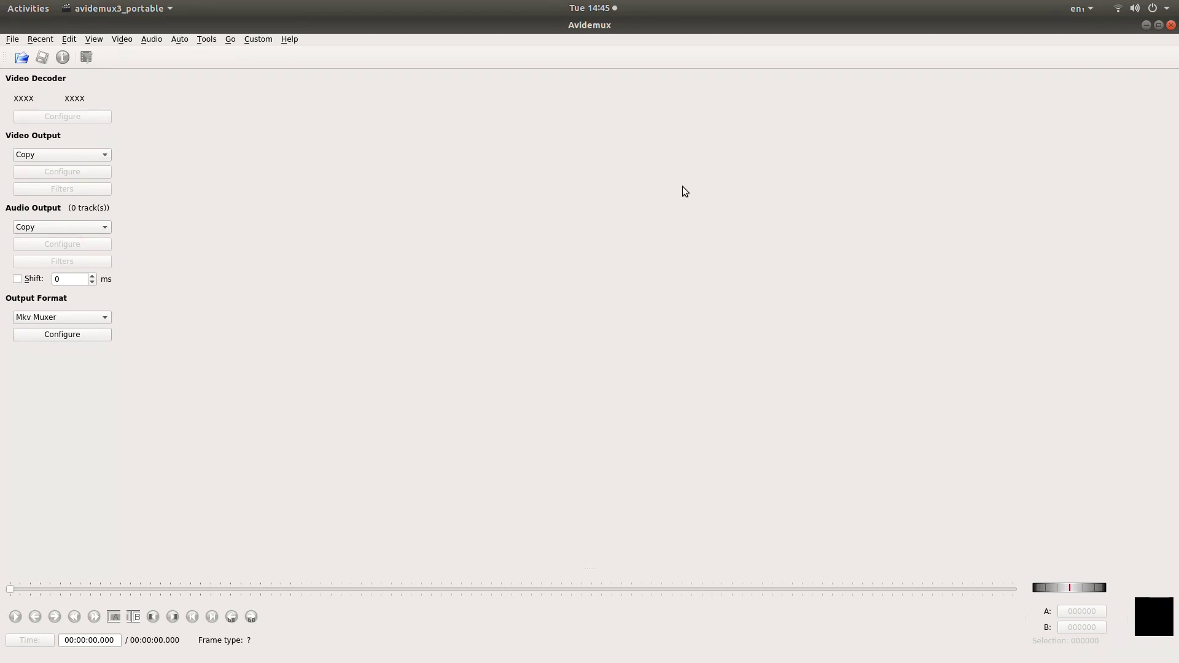
- Start opening a video and browse from the home folder into the Videos folder
left_click(22, 58)
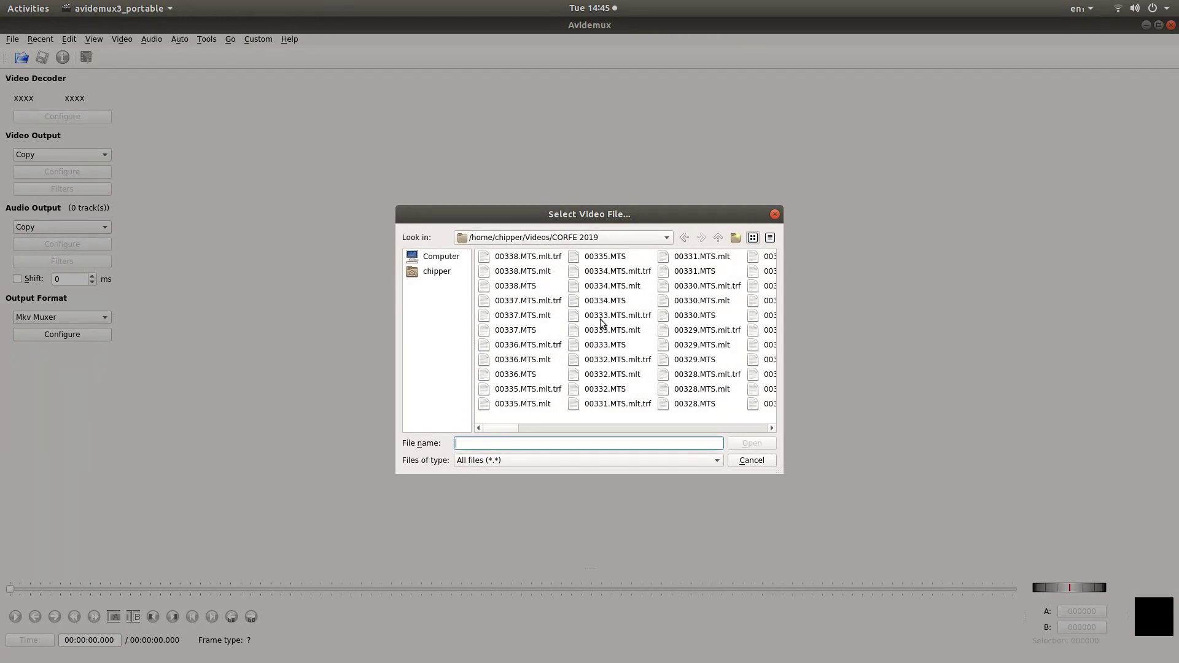
left_click(439, 271)
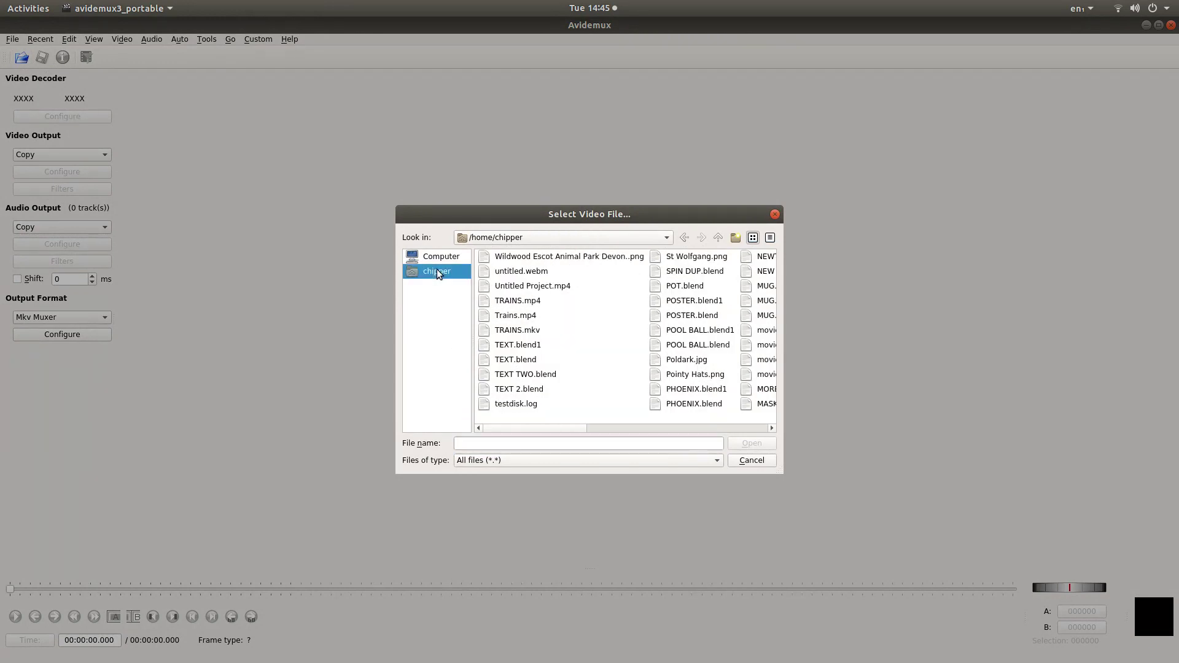
scroll(671, 341, "down", 3)
scroll(671, 338, "down", 3)
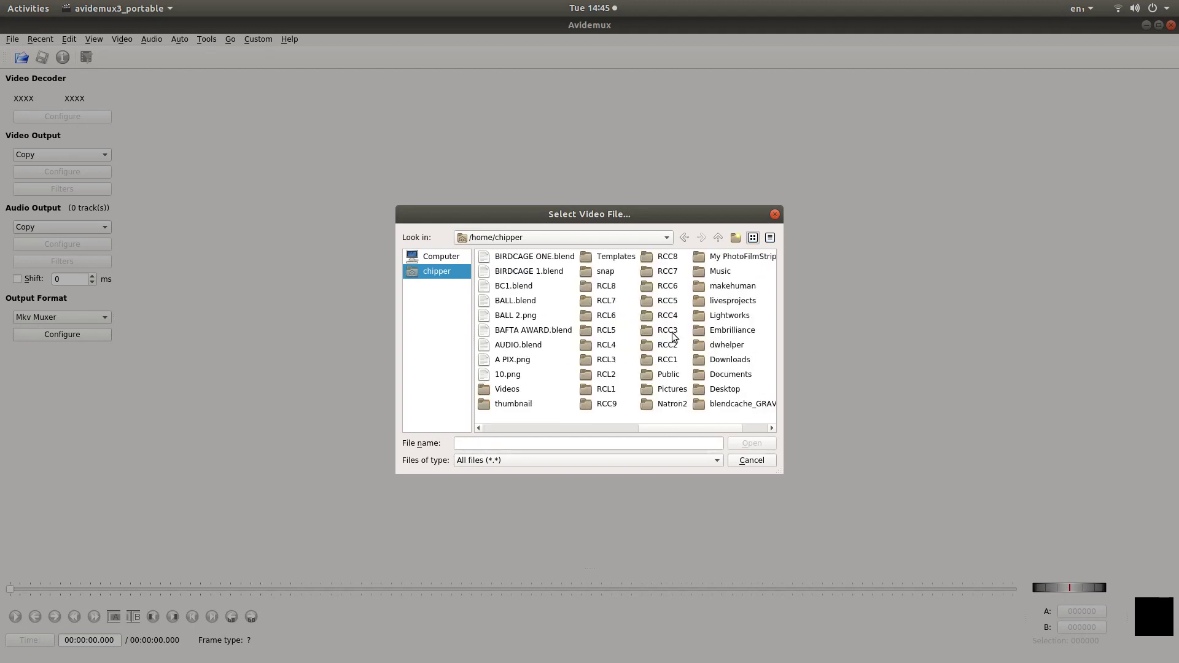
double_click(512, 389)
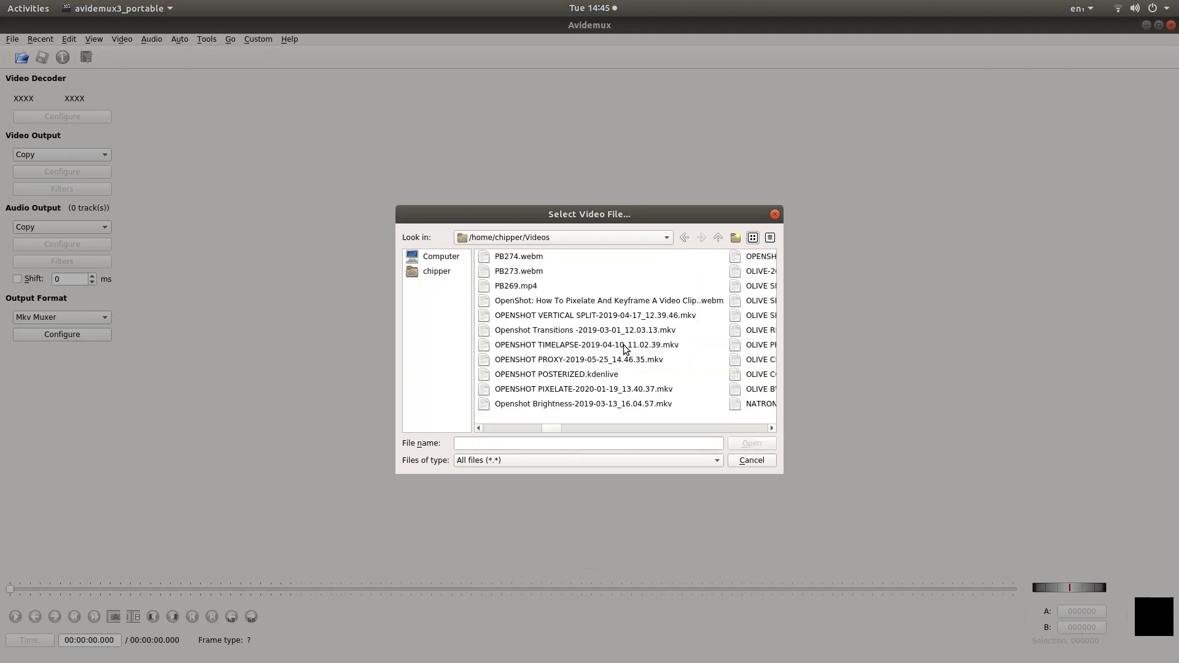
- Look in NORTH DEVON 2019 and select clip 00360.MTS, then cancel the Open dialog
scroll(626, 349, "down", 2)
scroll(625, 348, "down", 3)
scroll(625, 347, "down", 3)
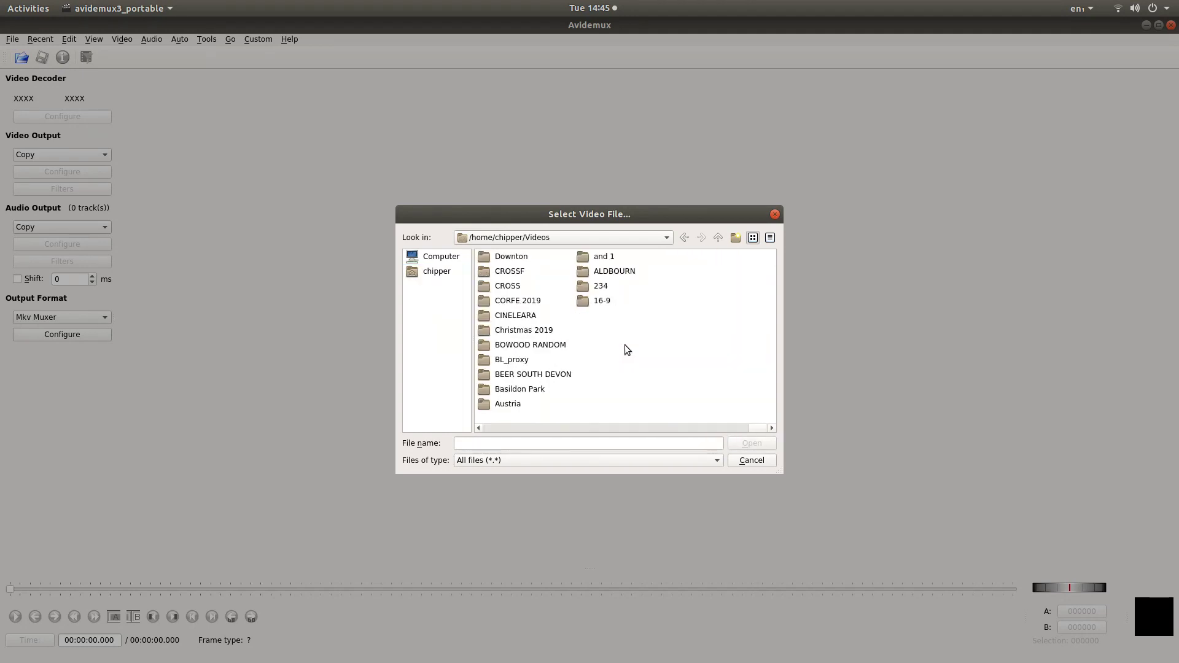
scroll(626, 348, "up", 1)
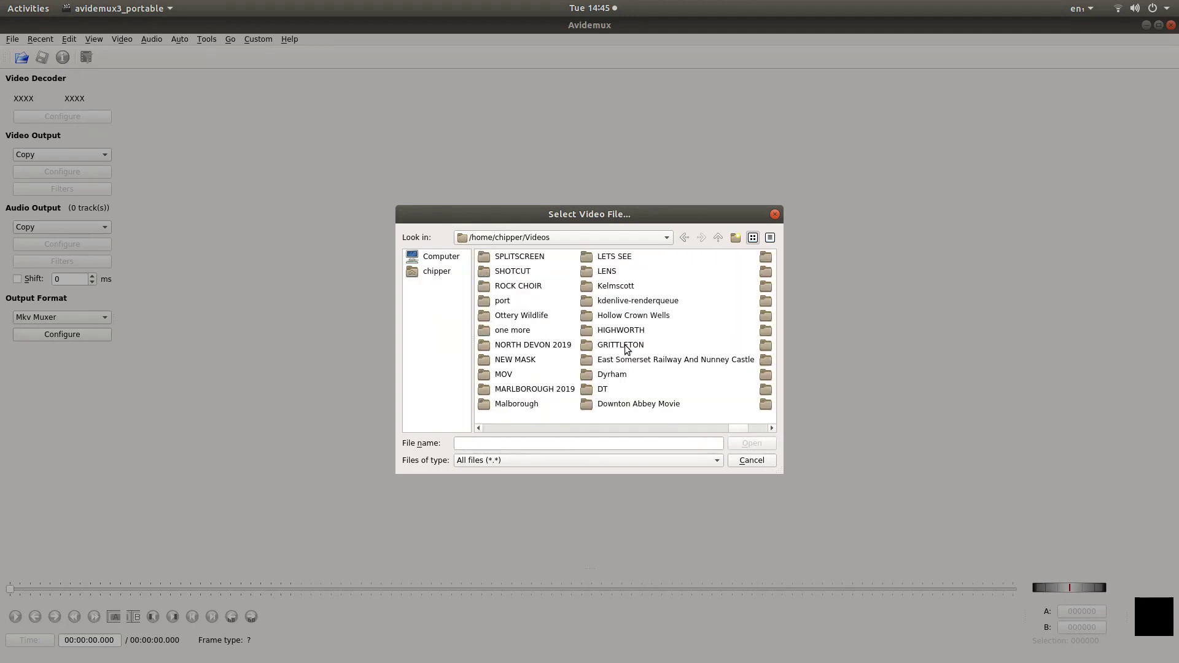
double_click(523, 348)
left_click(523, 302)
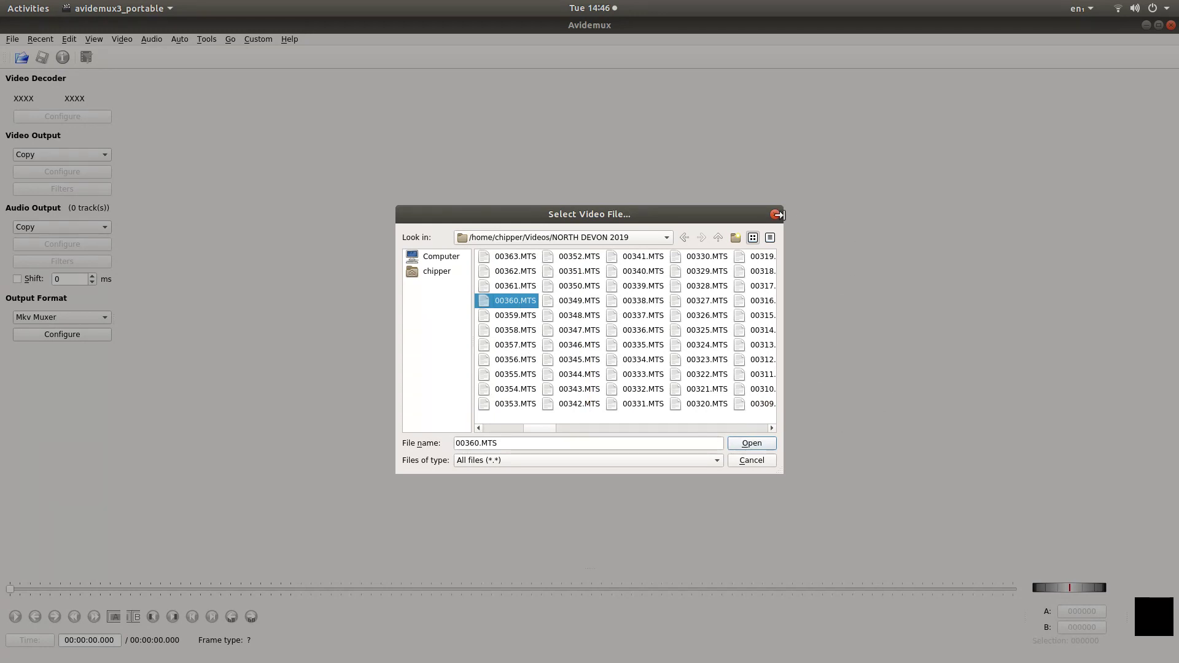
left_click(775, 214)
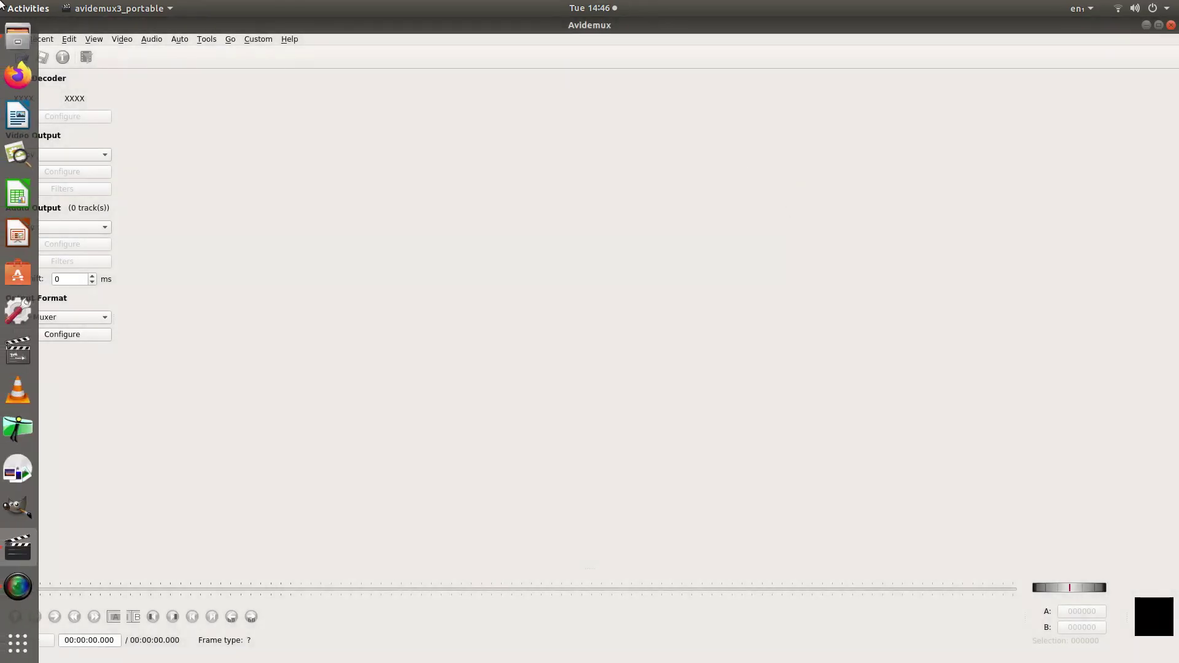
- Drag 00039.MTS from the CORFE 2019 folder in a shrunken Files window onto Avidemux
left_click(24, 48)
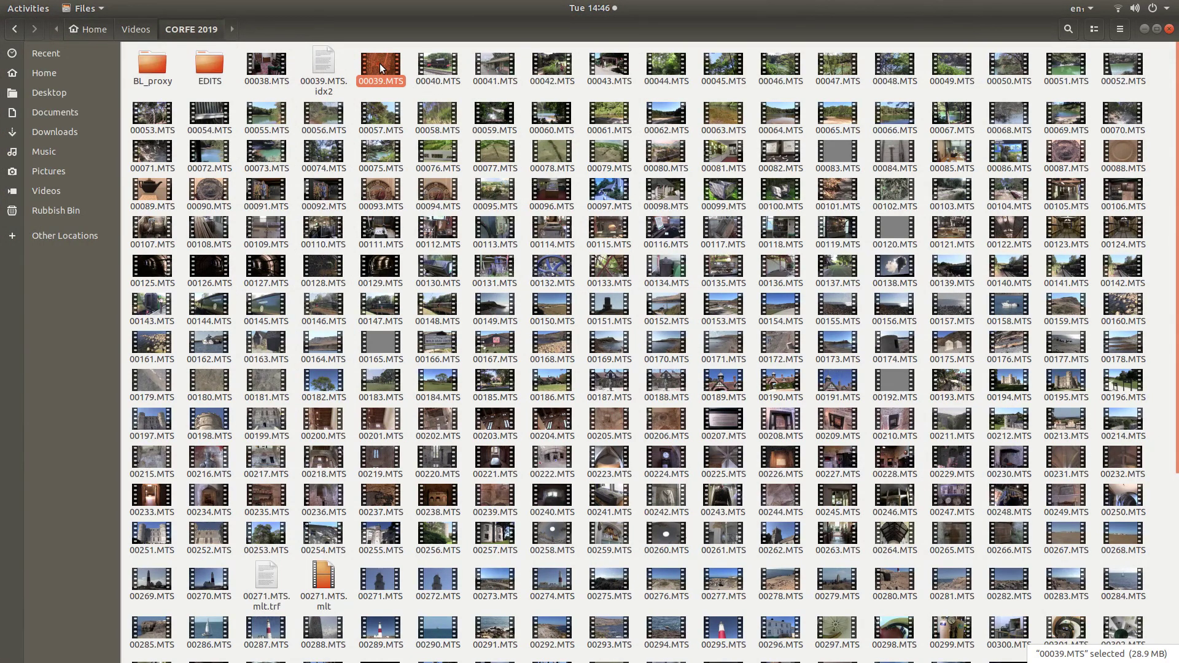
left_click(1157, 29)
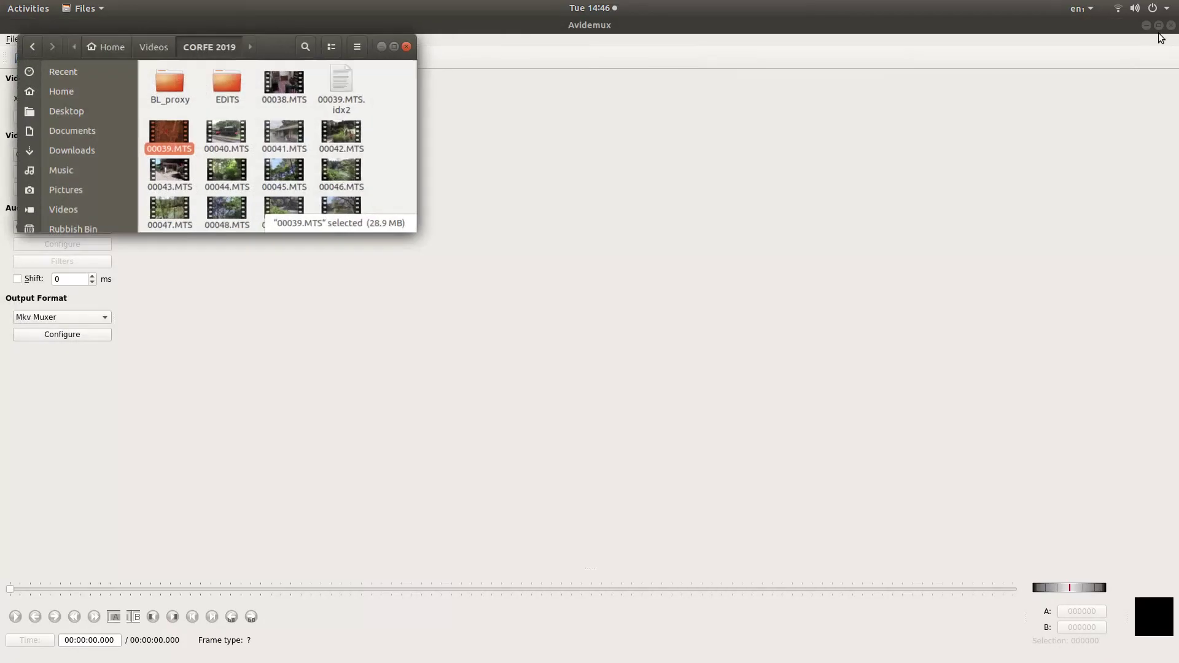
mouse_move(169, 132)
left_mouse_down()
mouse_move(576, 325)
mouse_move(507, 314)
left_mouse_up()
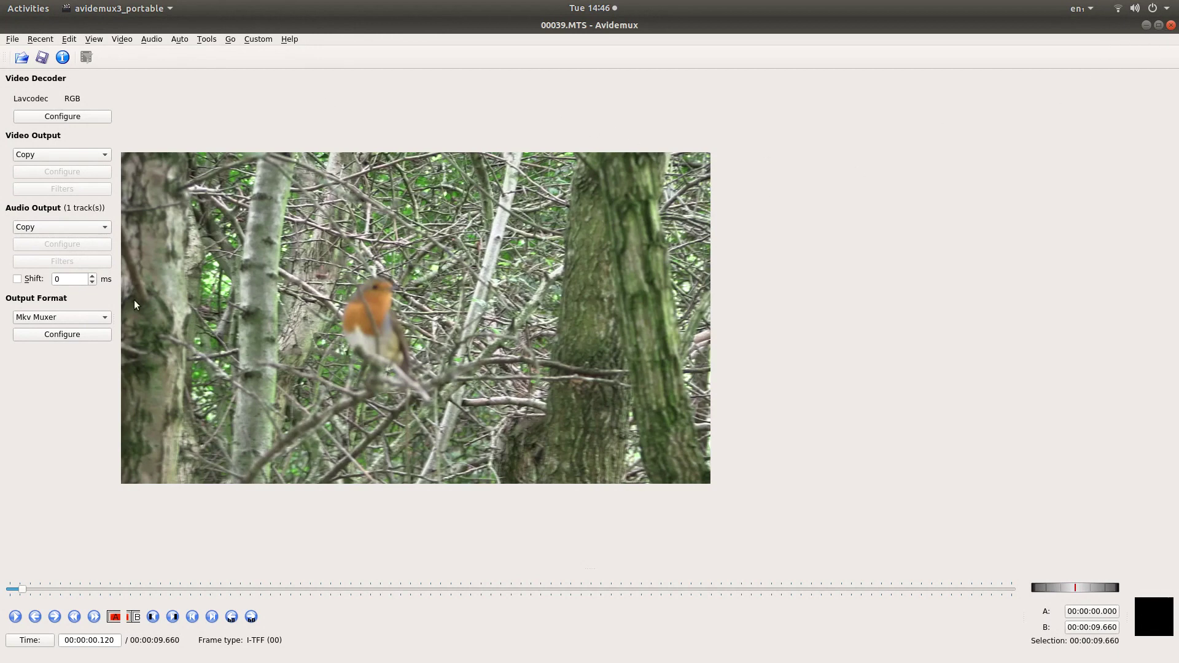
- Re-maximize the Avidemux window and set Video Output to Mpeg4 AVC (x264)
left_click(1158, 25)
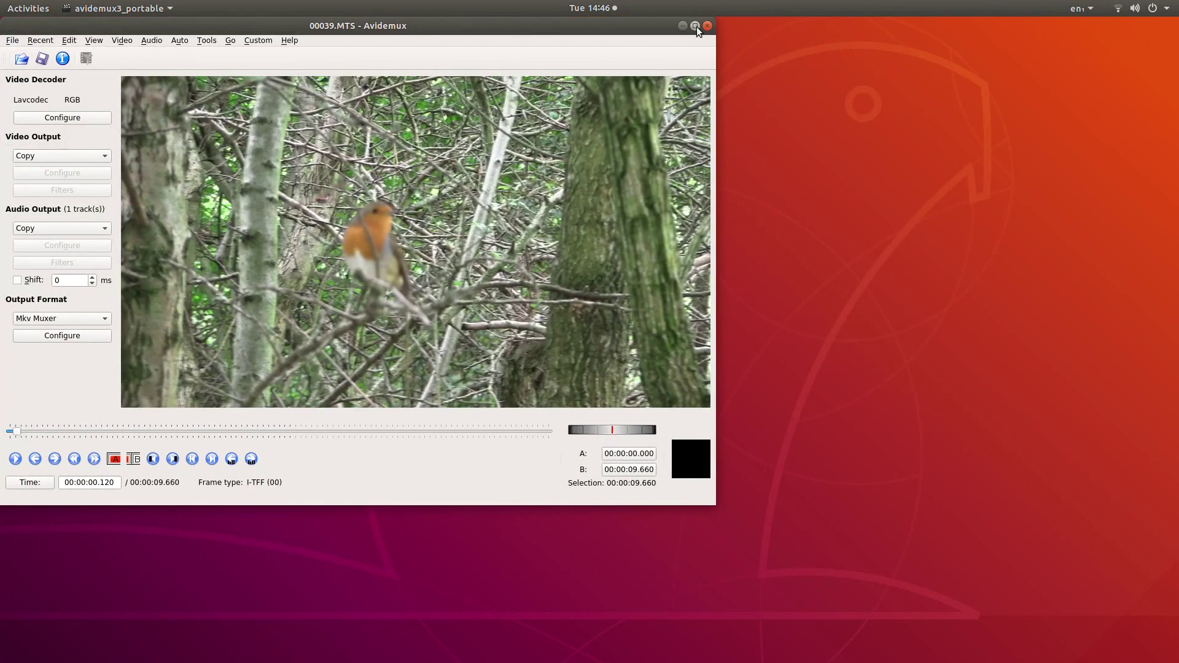
left_click(697, 27)
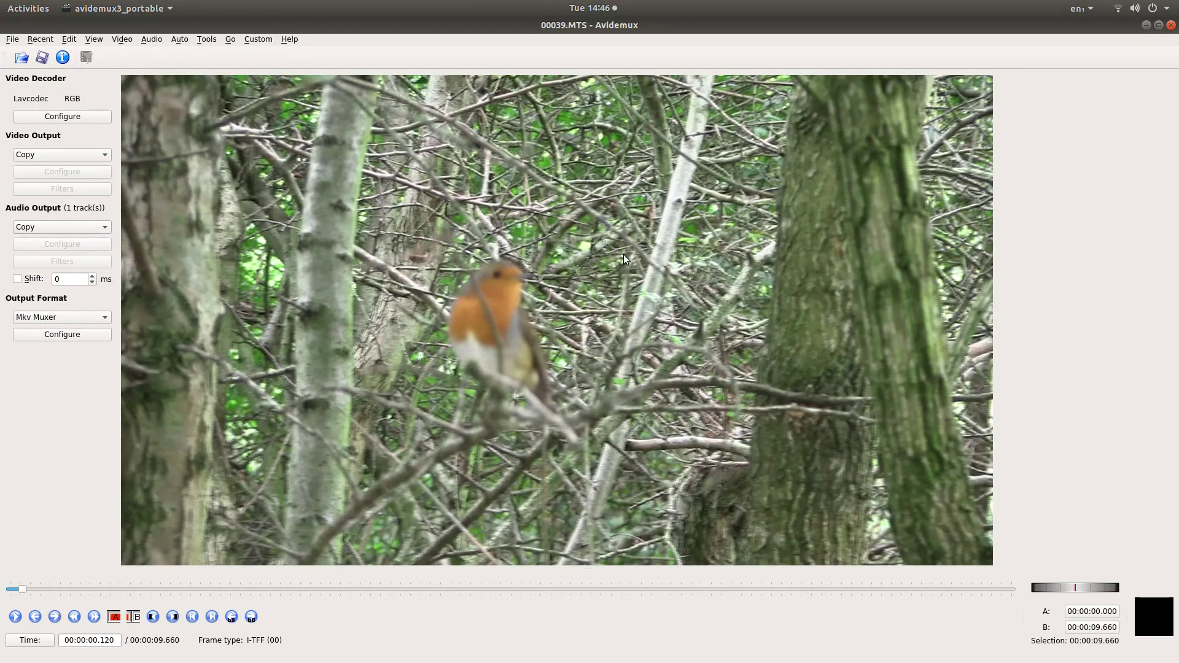
left_click(44, 156)
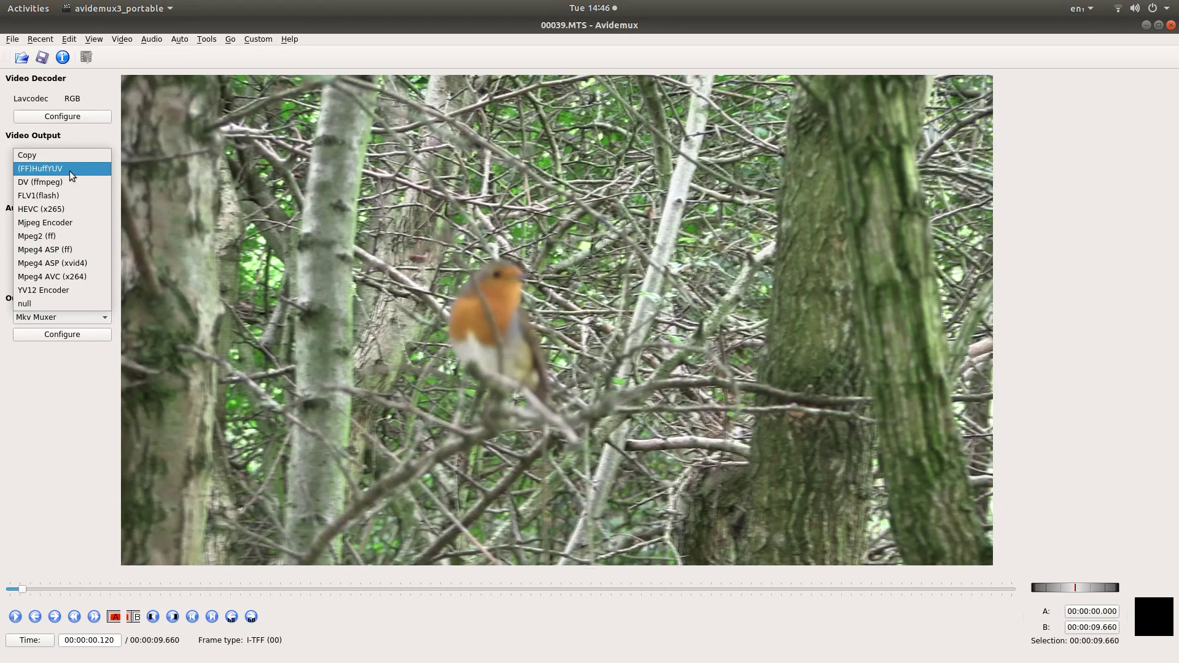
left_click(70, 278)
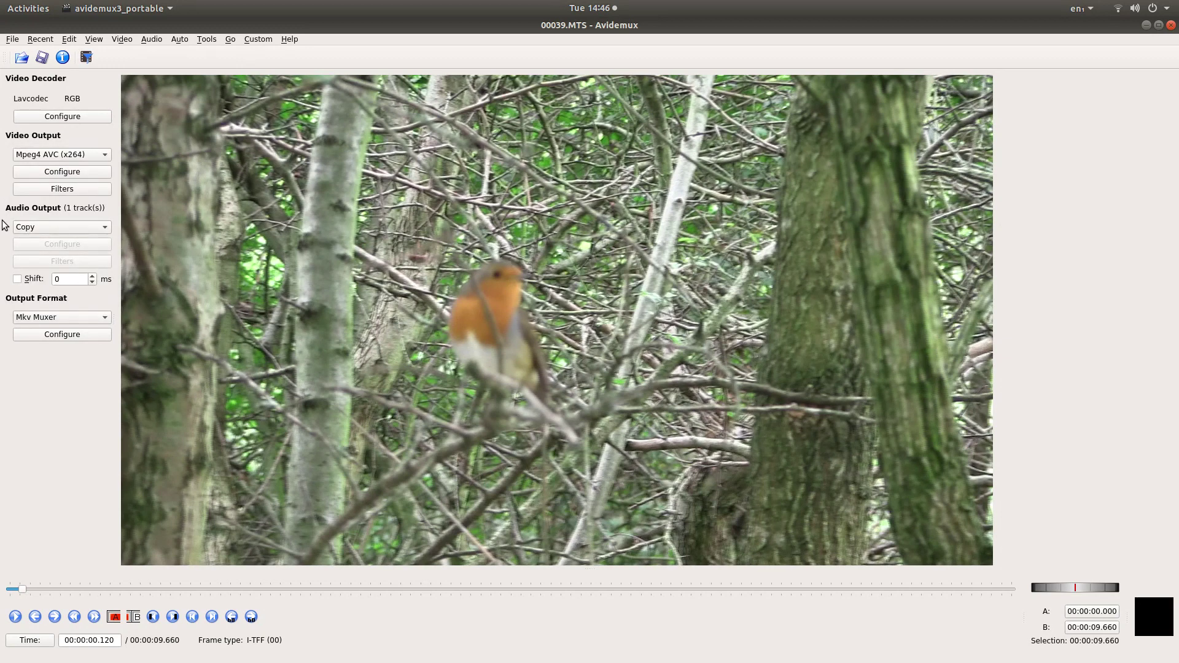
- Choose MP3 (lame) from the Audio Output encoder list
left_click(35, 231)
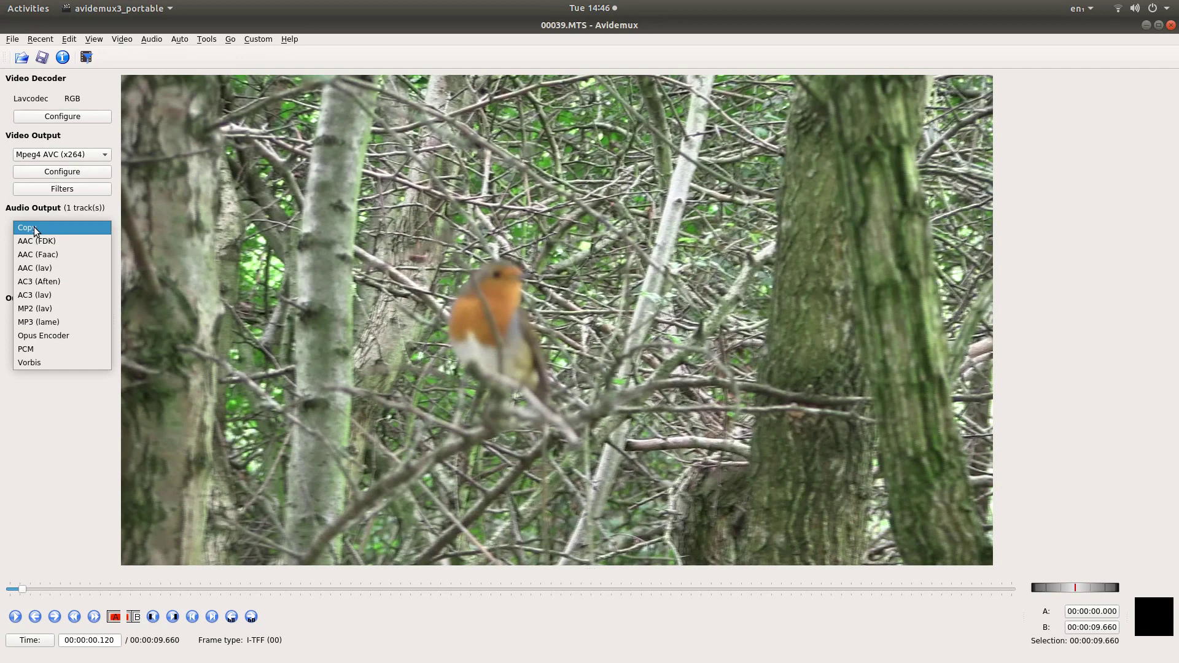
left_click(35, 322)
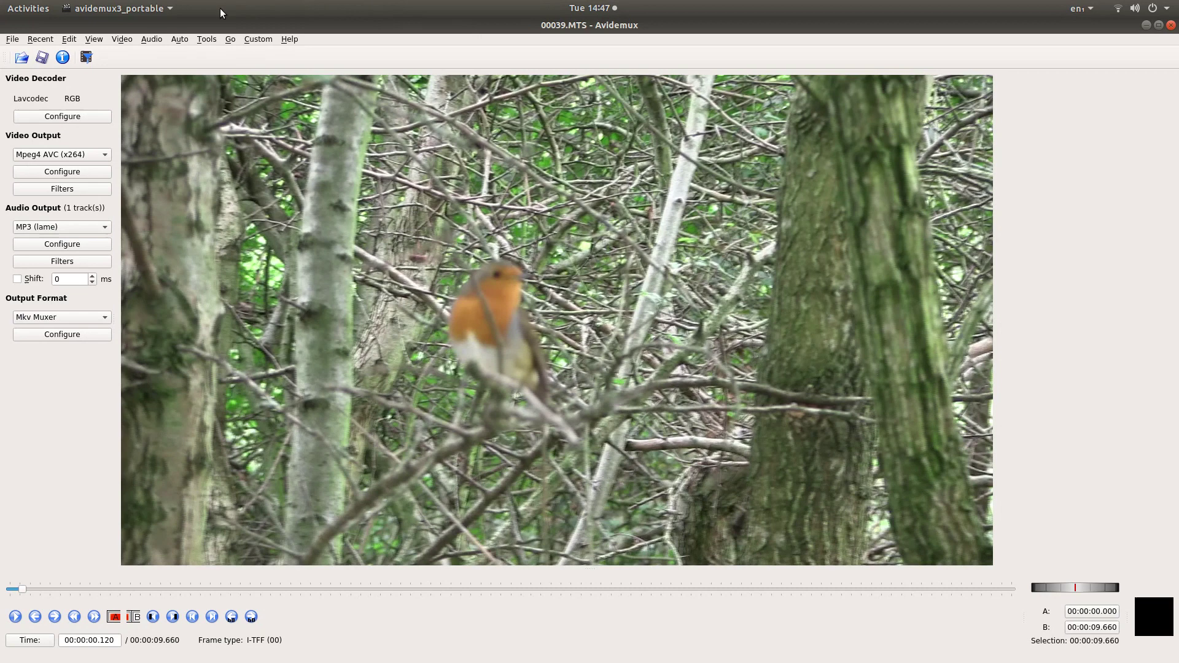
- Use Audio > Save Audio to save the track as ROBIN in the Desktop folder
left_click(147, 41)
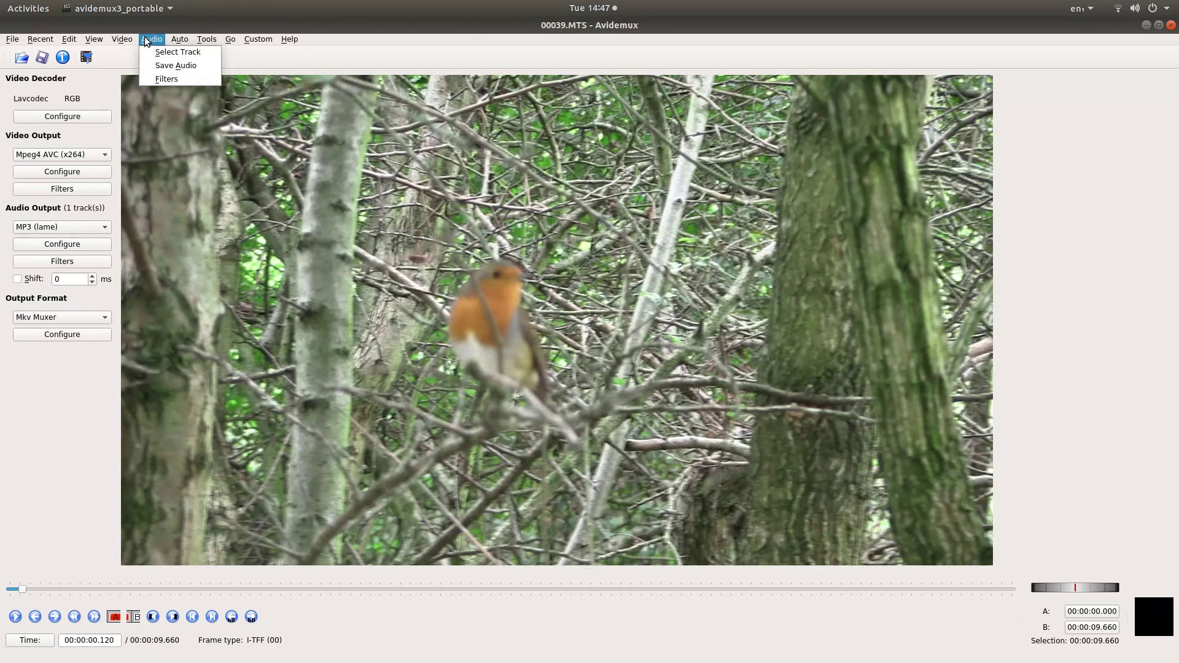
left_click(201, 65)
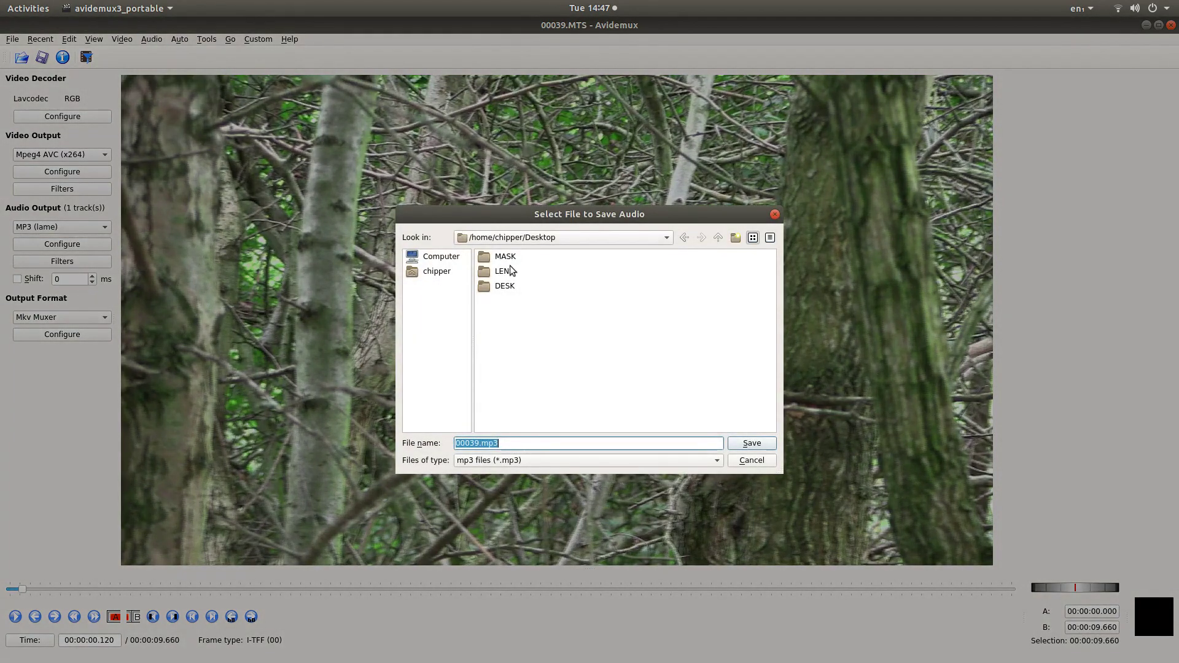
left_click(430, 272)
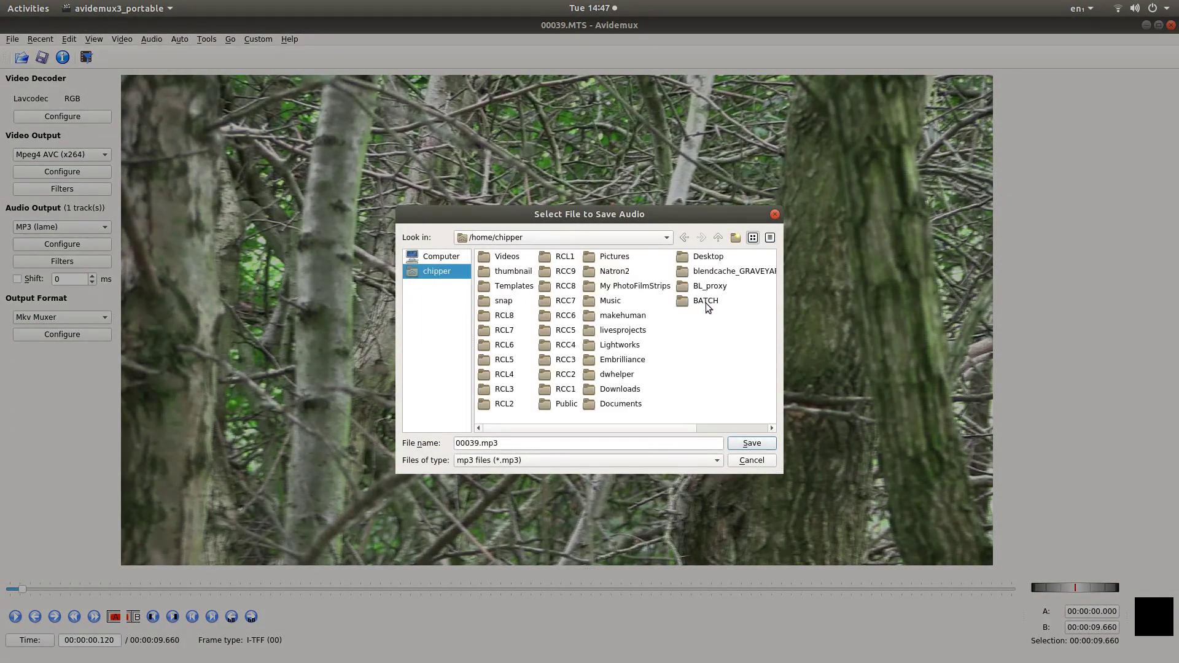
double_click(697, 256)
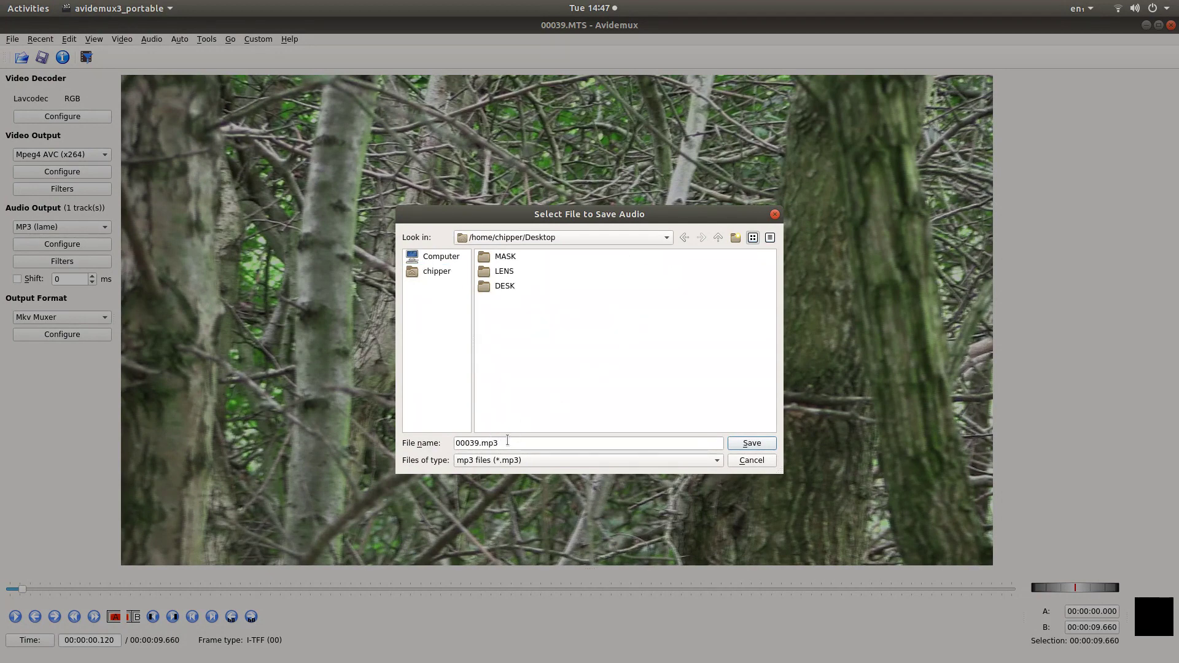
left_click_drag(508, 440, 456, 441)
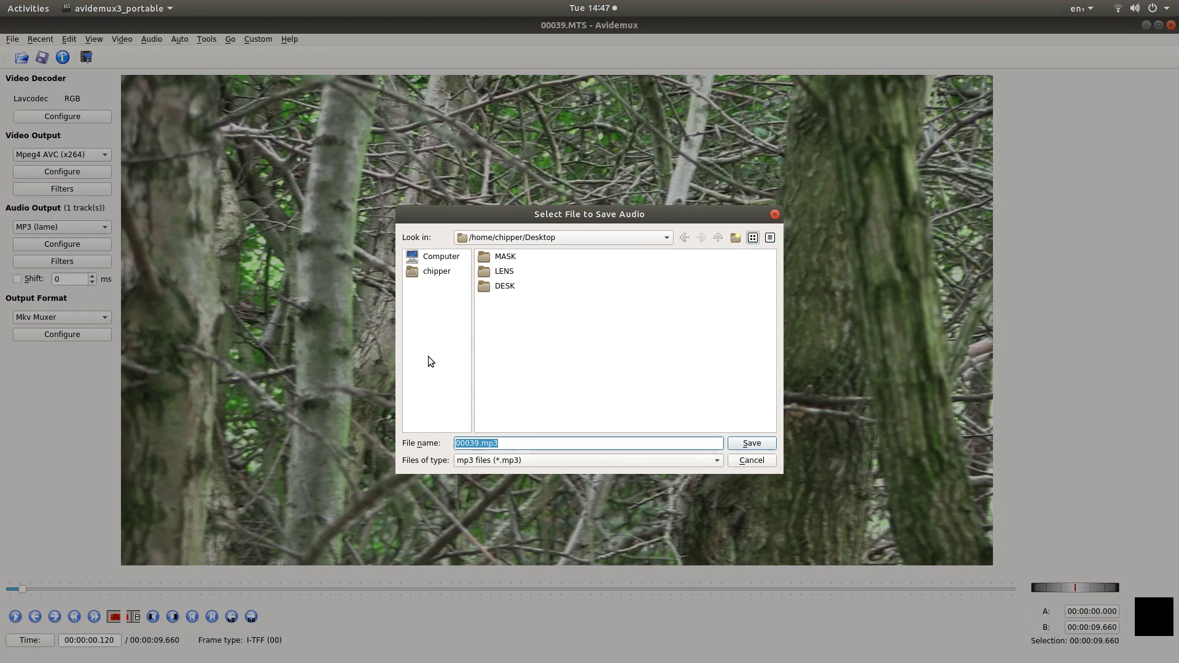
type("RO")
type("BIN")
left_click(753, 443)
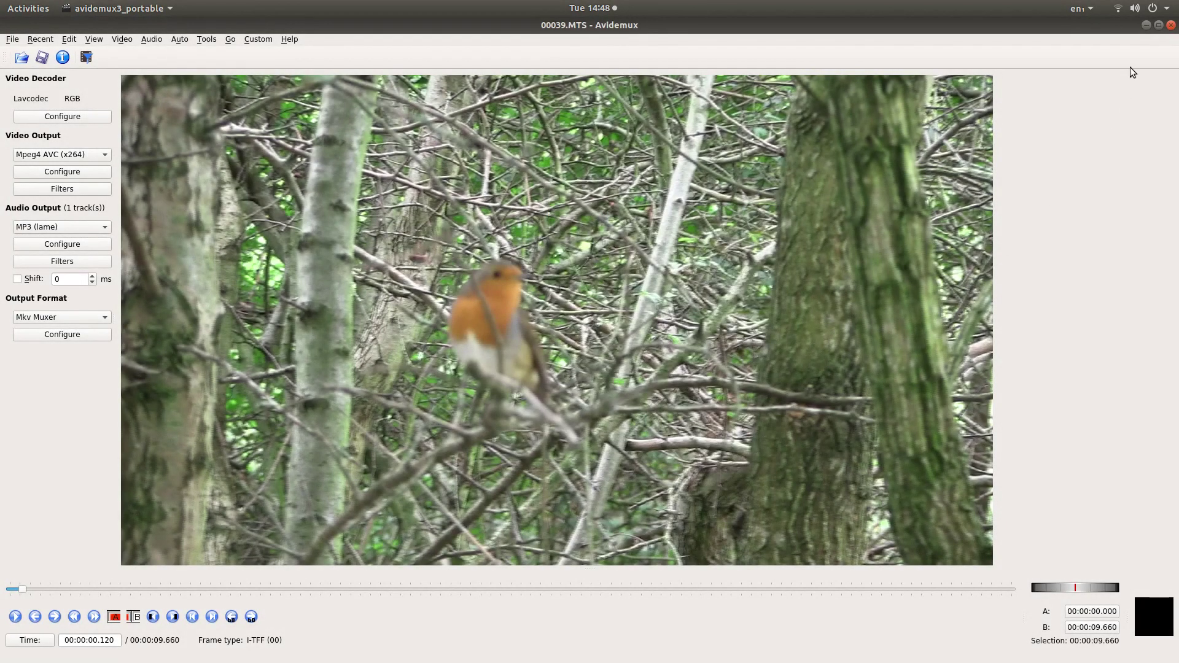
- Clear the windows away, move the ROBIN.mp3 desktop icon and double-click it to play
left_click(1145, 25)
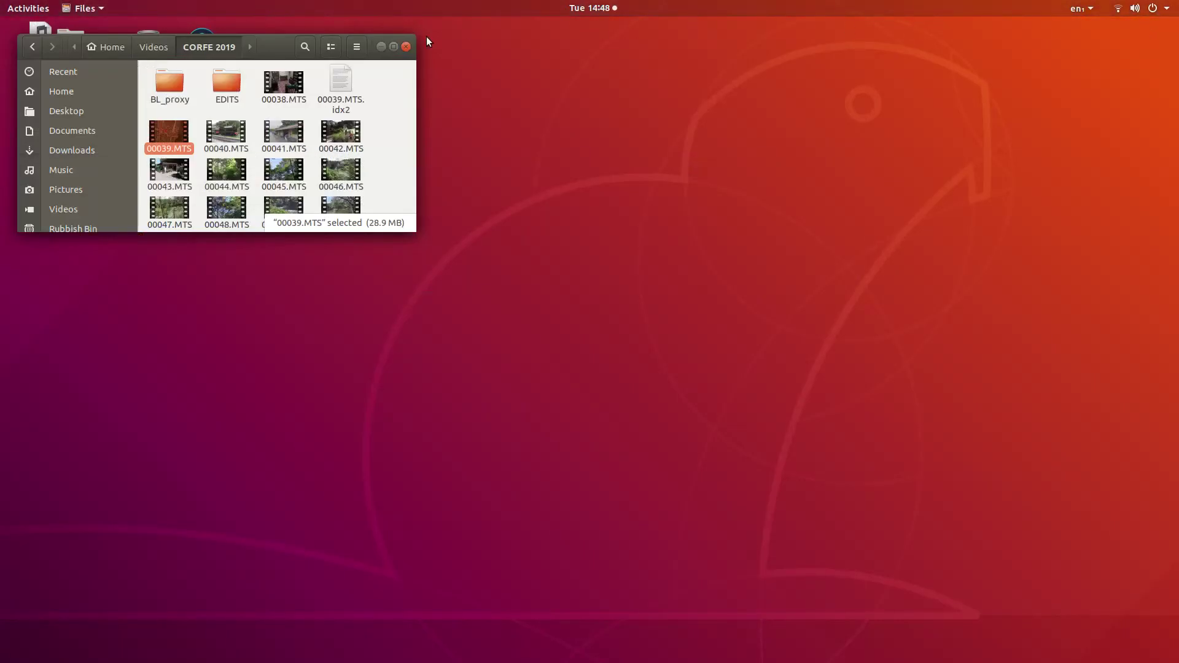
left_click(406, 46)
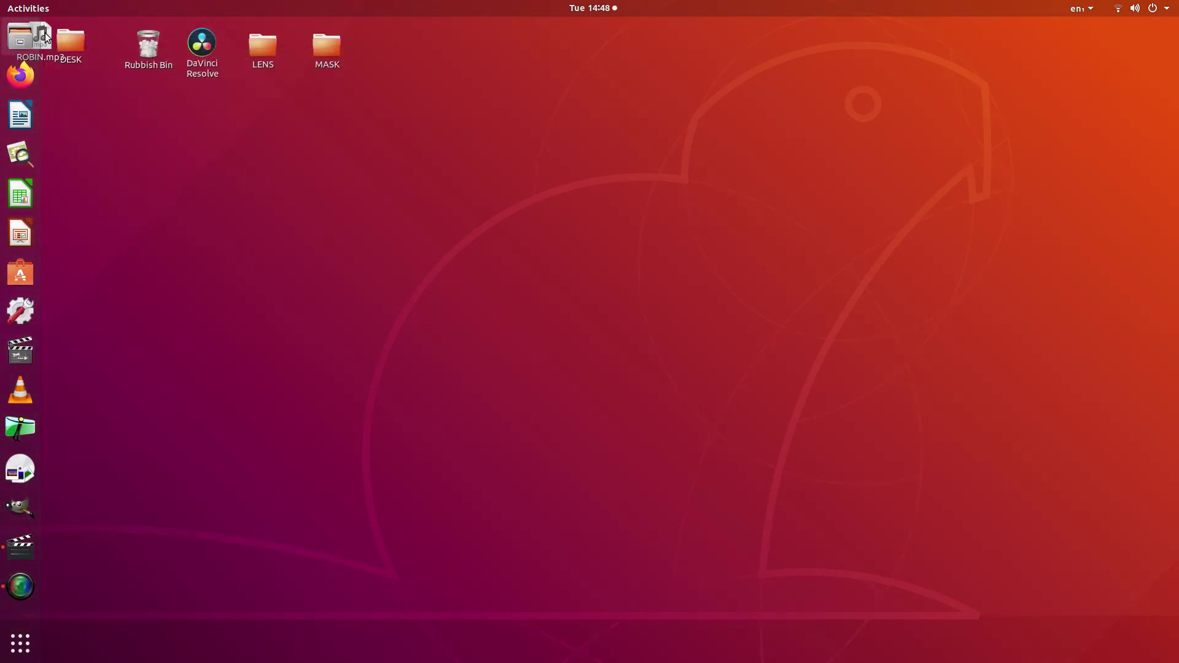
left_click_drag(40, 38, 140, 163)
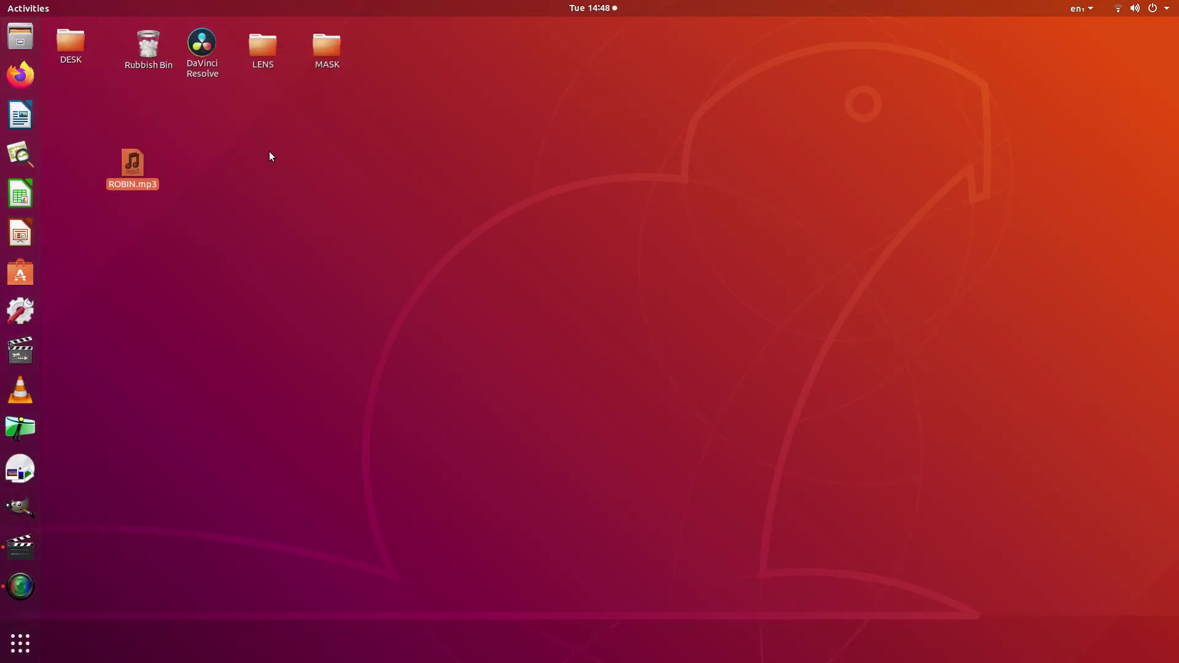
double_click(133, 166)
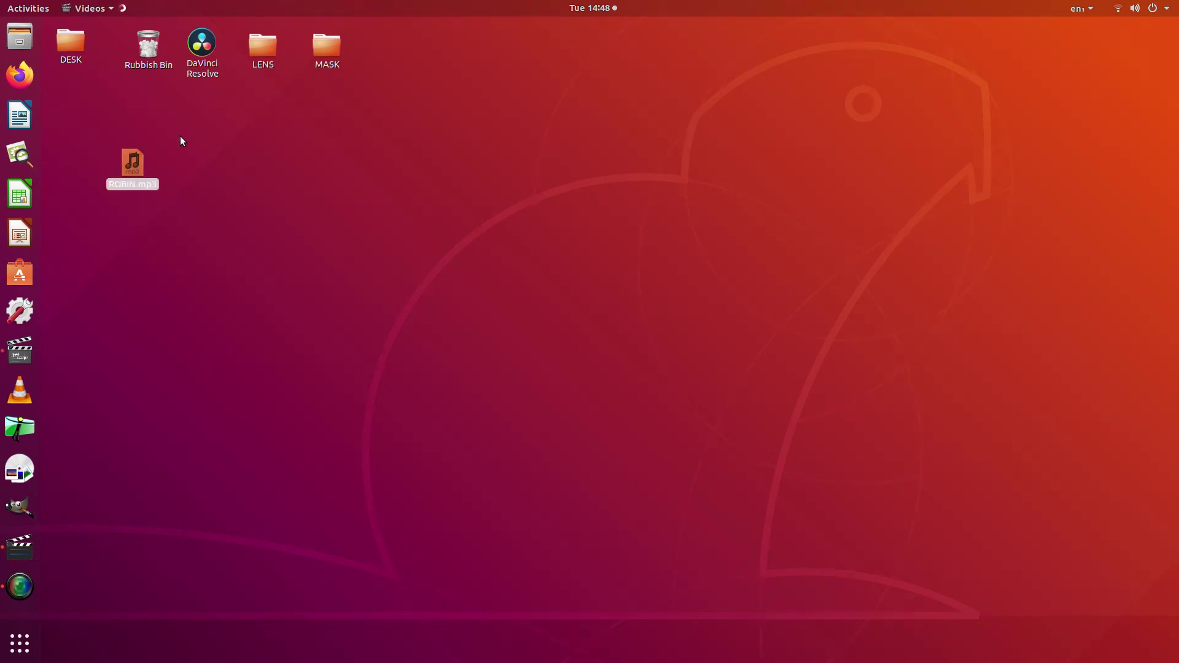